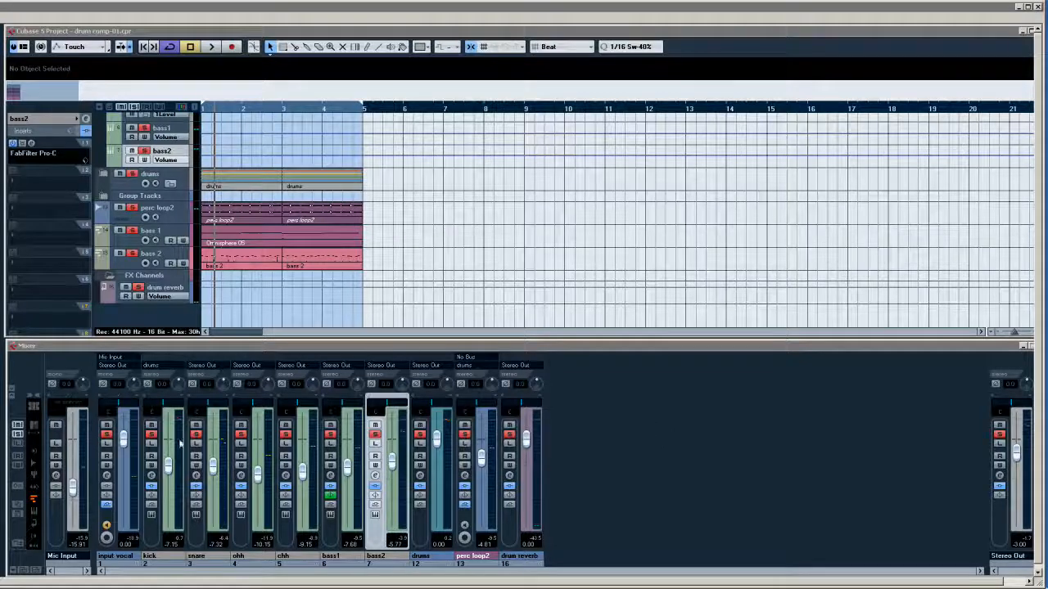
- Clear the solo on all mixer channels and show the VST Performance meter
{"action": "left_click", "coordinate": [999, 439]}
{"action": "key", "text": "F12"}
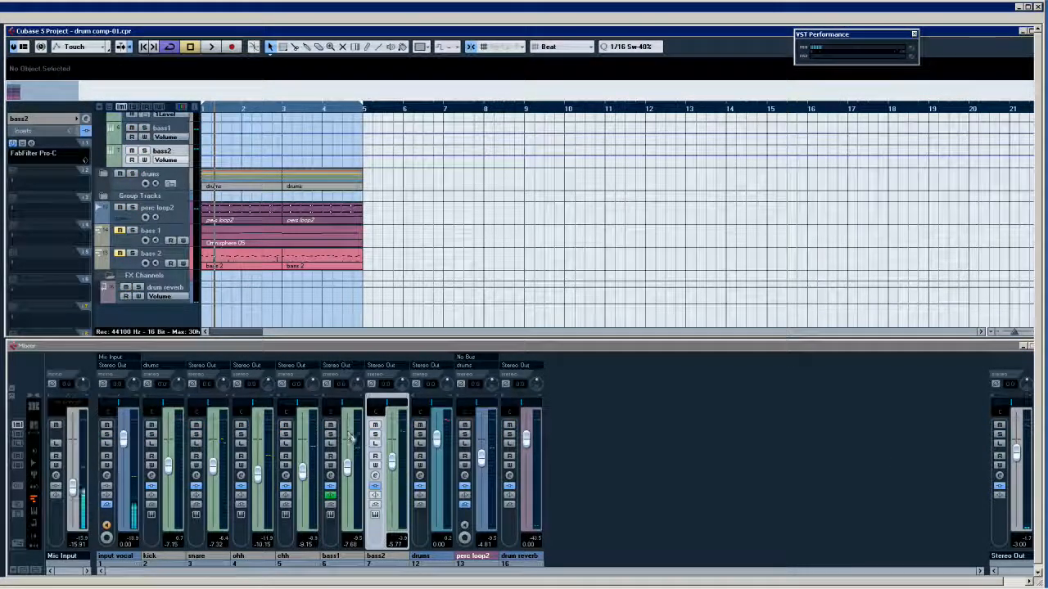
- Solo the bass2 and input vocal channels, return the cursor to the start, and take input vocal out of solo
{"action": "left_click", "coordinate": [375, 436]}
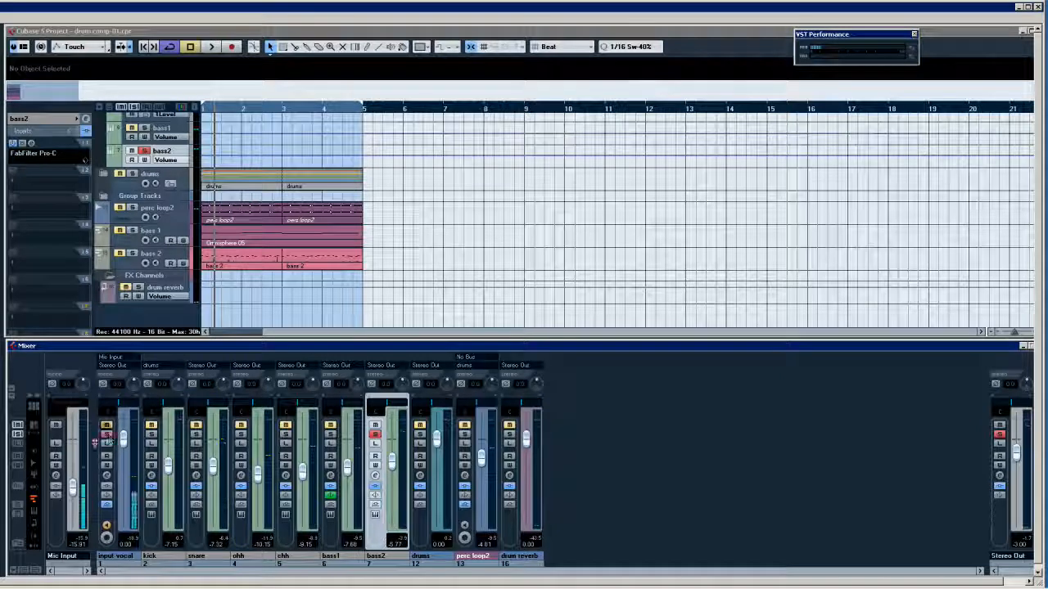
{"action": "left_click", "coordinate": [107, 435]}
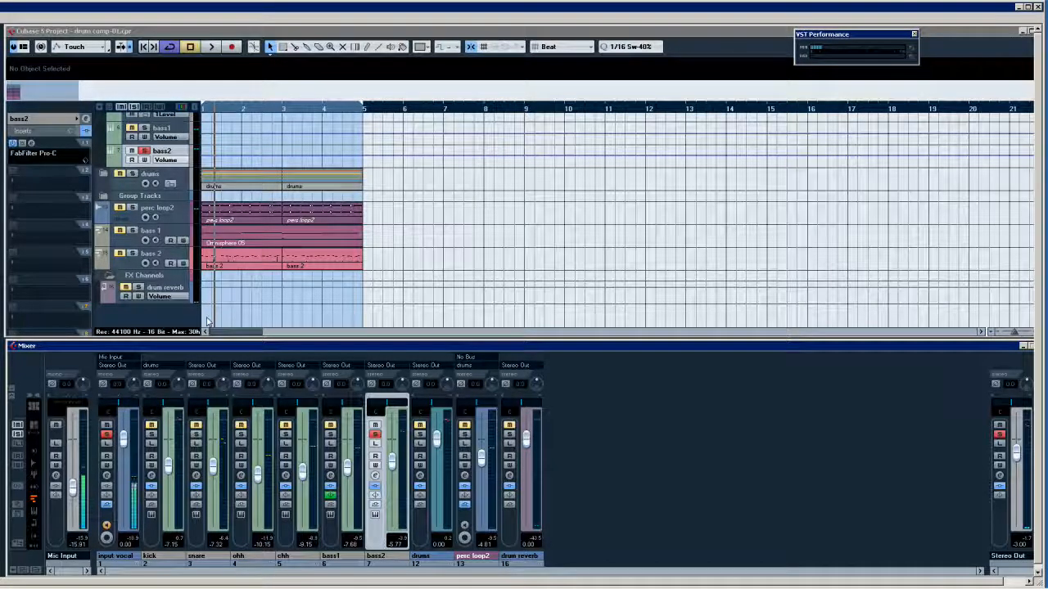
{"action": "key", "text": "KP_Decimal"}
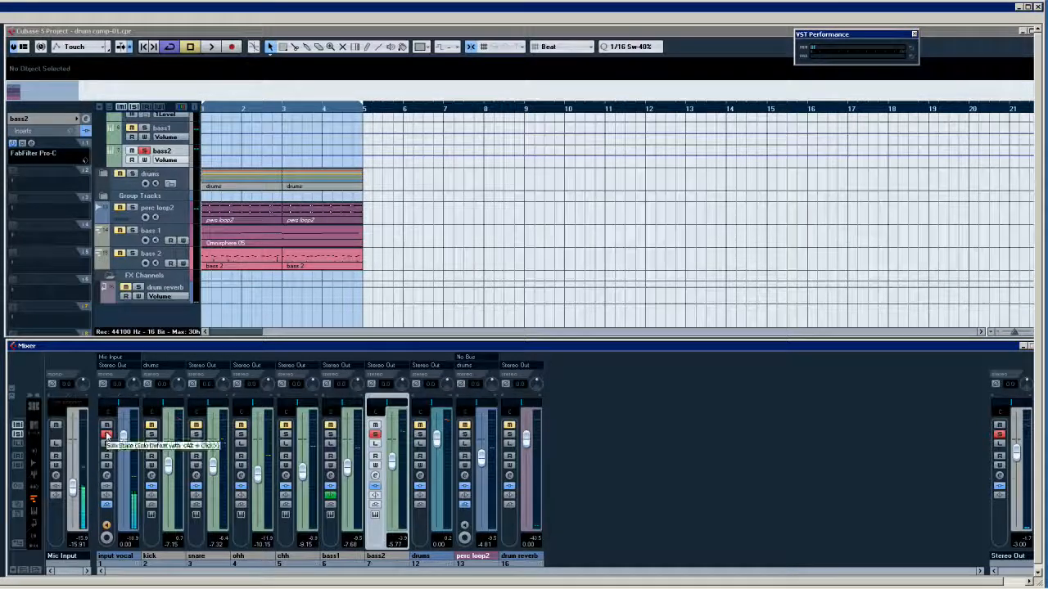
{"action": "left_click", "coordinate": [106, 434]}
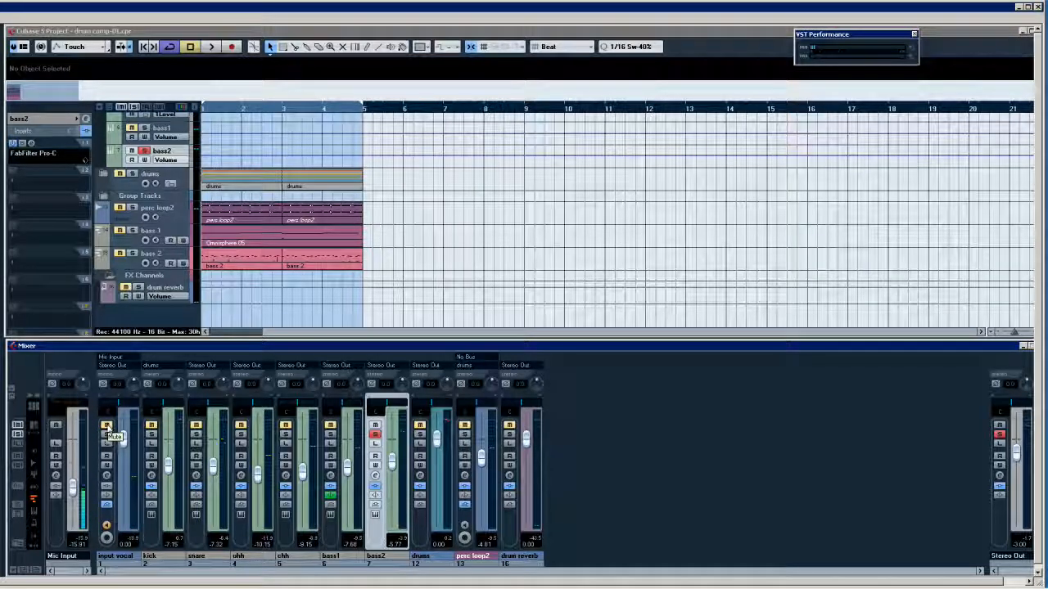
- Play the cycled section with all solos and mutes cleared, so the full mix is heard, and stop playback
{"action": "key", "text": "space"}
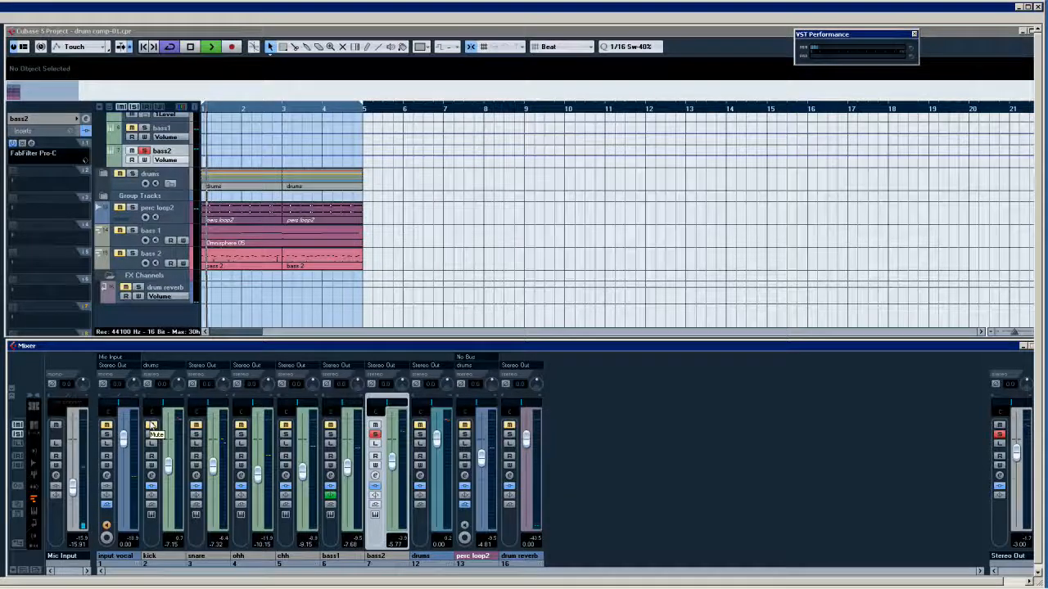
{"action": "left_click", "coordinate": [128, 106]}
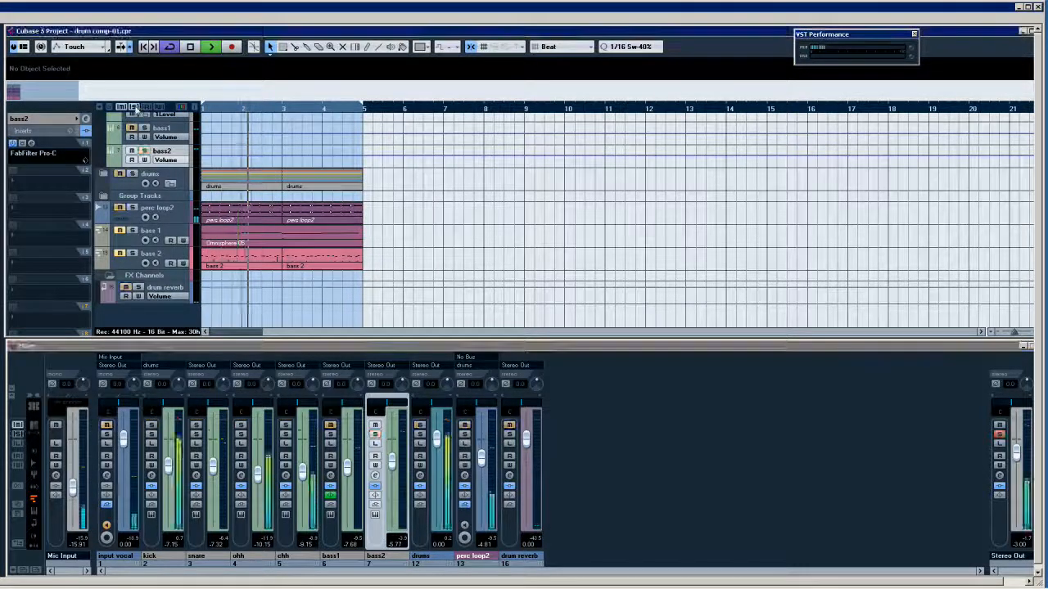
{"action": "left_click", "coordinate": [120, 232]}
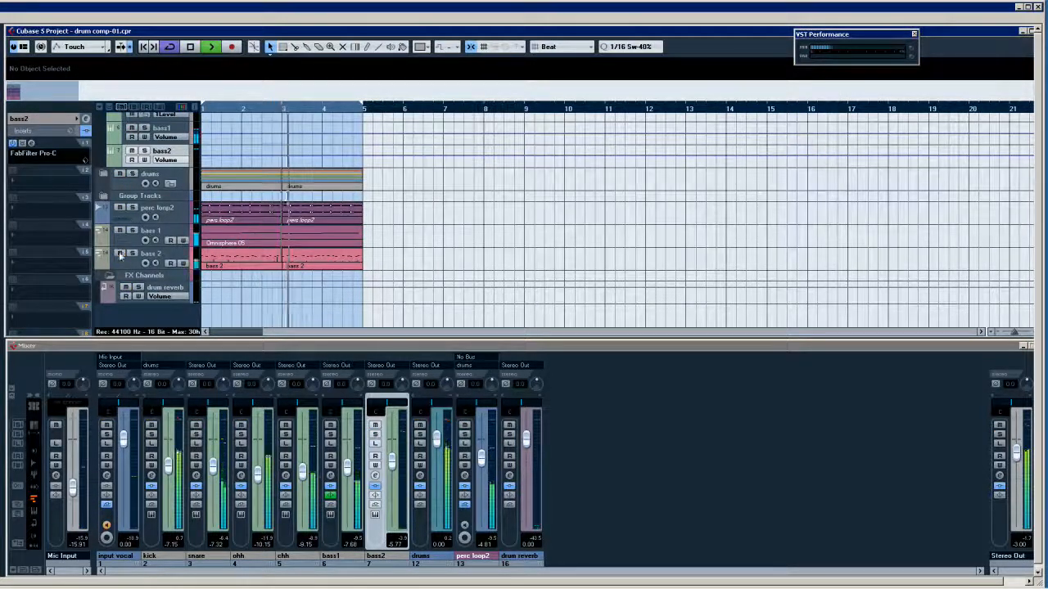
{"action": "left_click", "coordinate": [120, 255]}
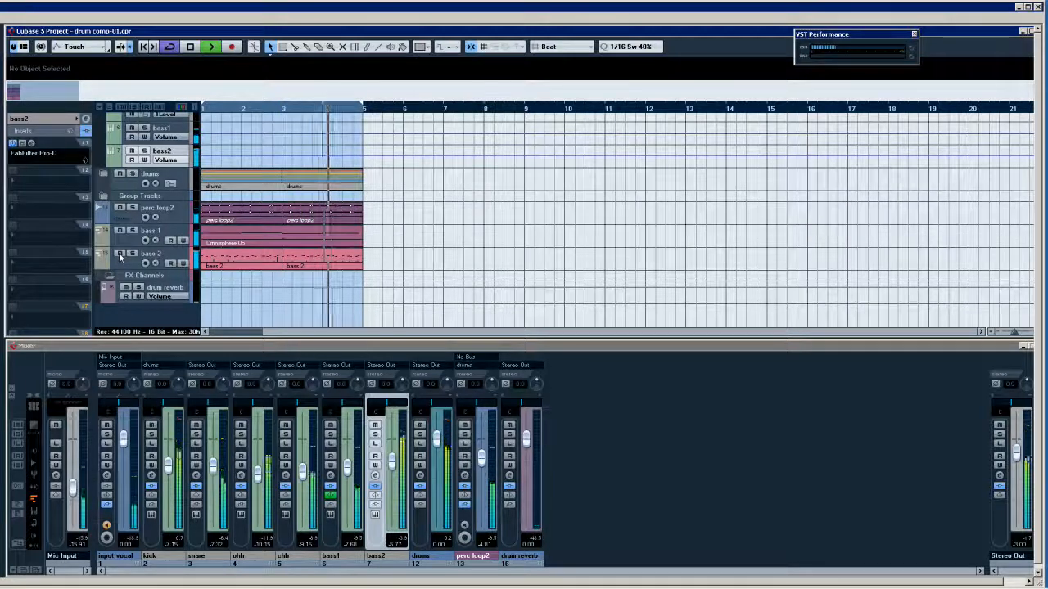
{"action": "left_click", "coordinate": [107, 427]}
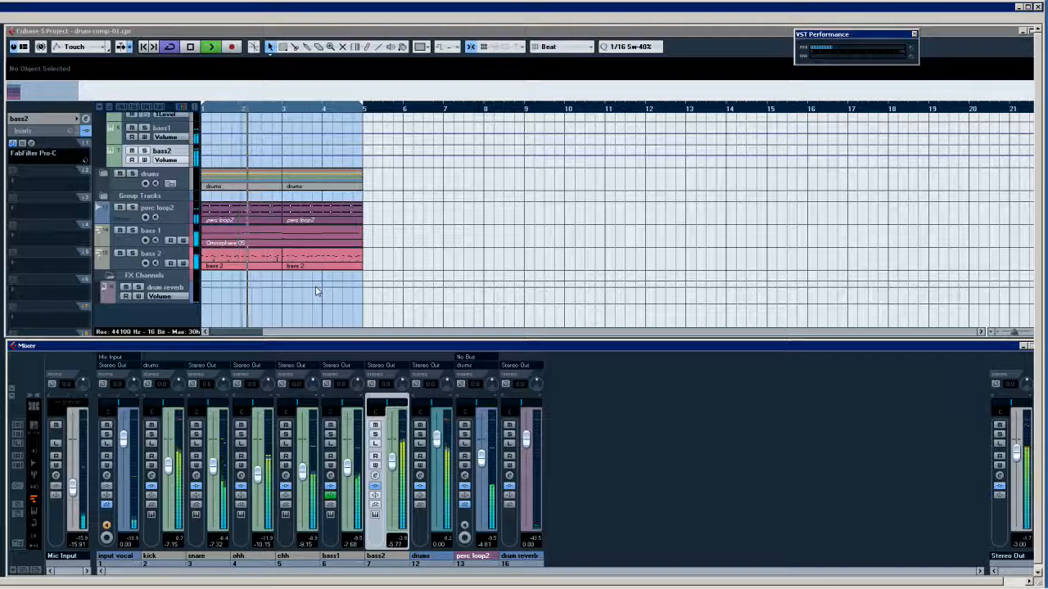
{"action": "key", "text": "space"}
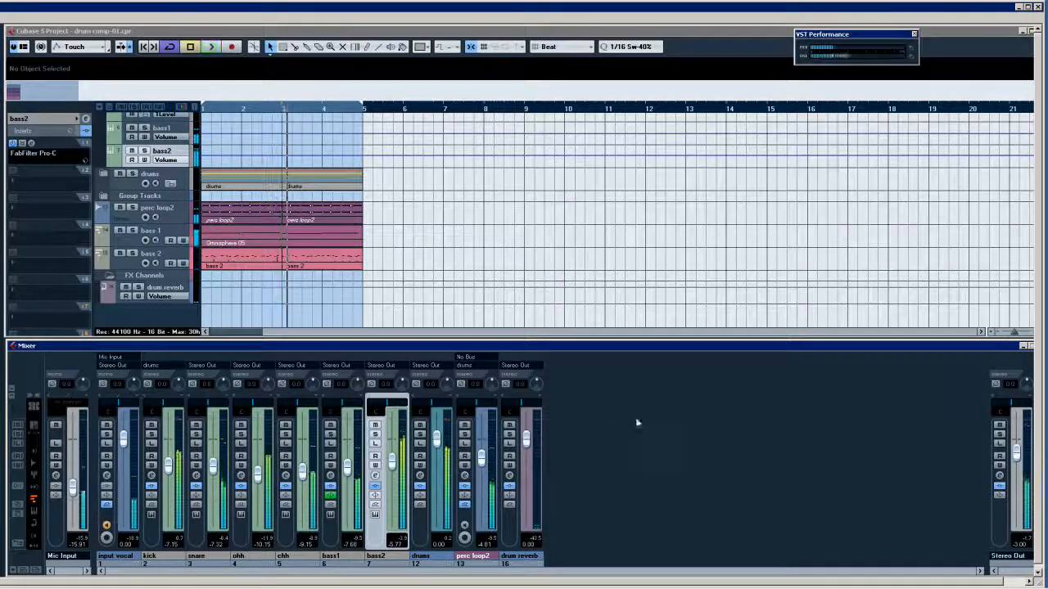
- Hide the instrument channels in the expanded mixer and open the Compressor in the Stereo Out channel's first insert
{"action": "left_click", "coordinate": [35, 514]}
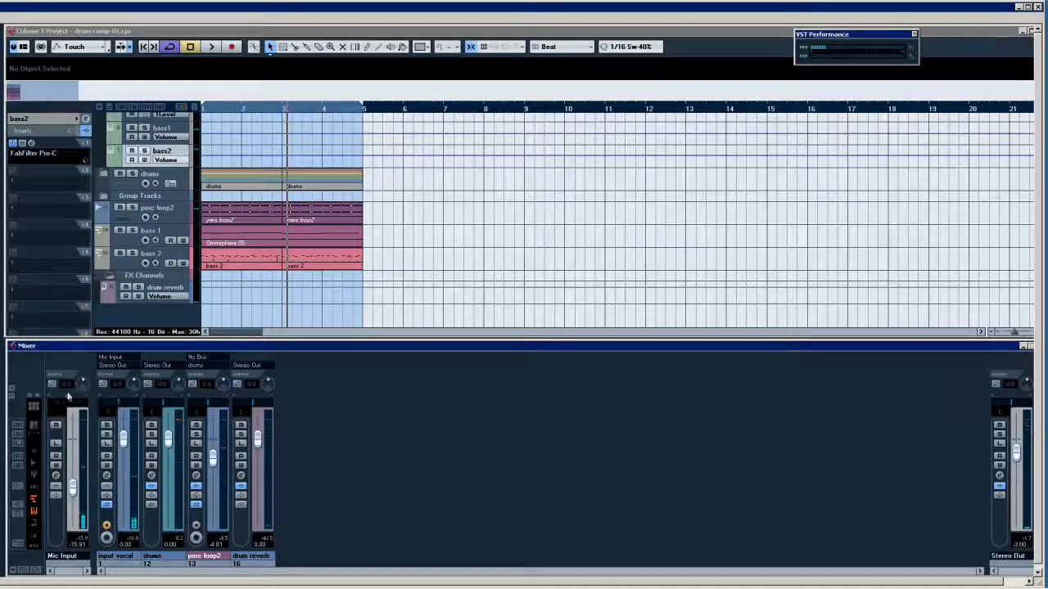
{"action": "left_click", "coordinate": [13, 399]}
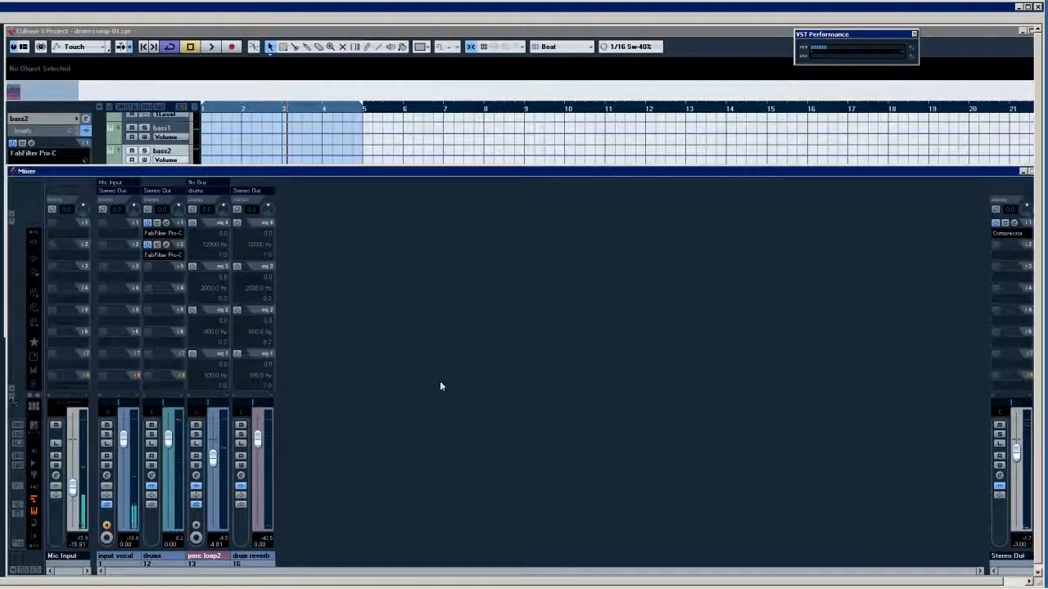
{"action": "left_click", "coordinate": [1016, 223]}
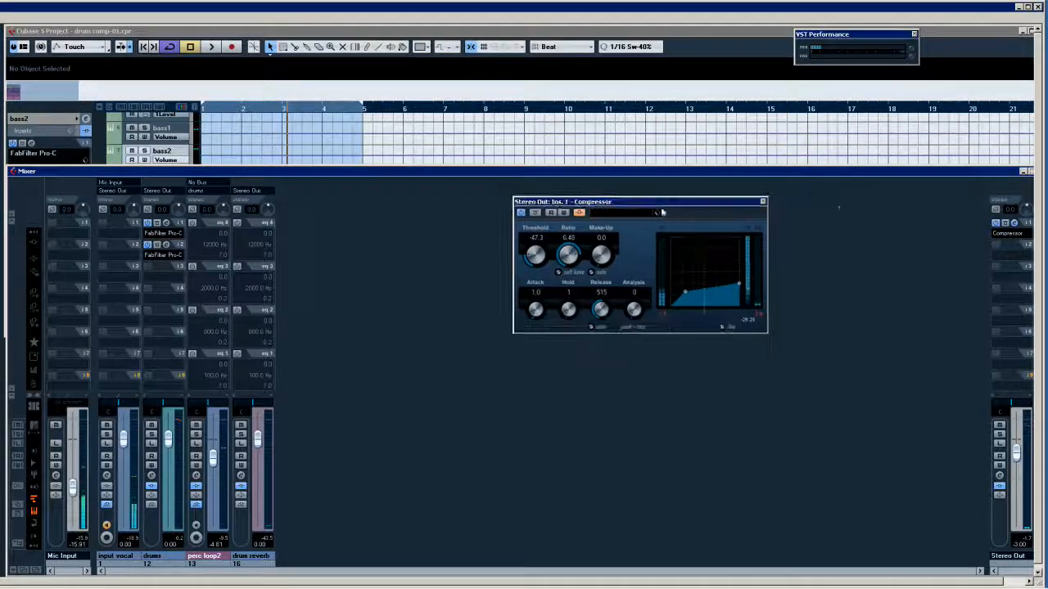
{"action": "left_click", "coordinate": [581, 214]}
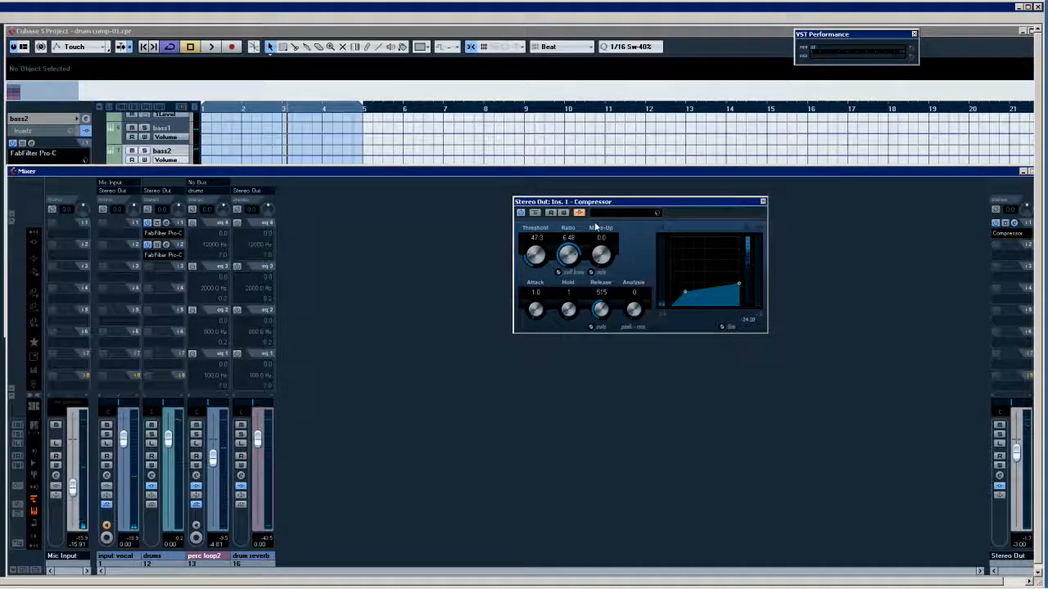
- Show the channels' inserts and sends, and examine how the input vocal's first send routes to the Stereo Out Compressor side-chain
{"action": "left_click", "coordinate": [34, 241]}
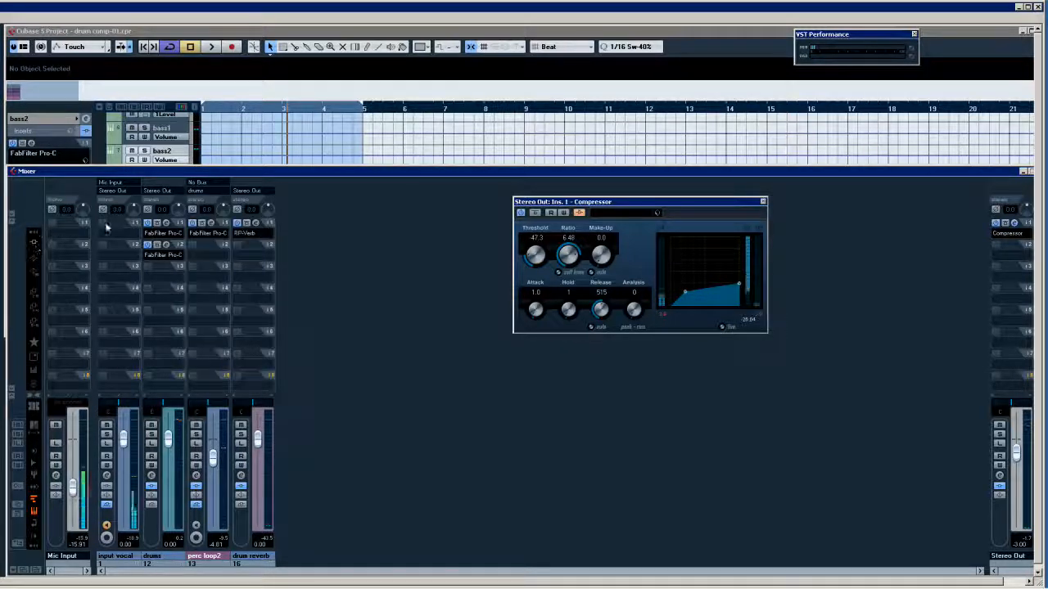
{"action": "left_click", "coordinate": [35, 310]}
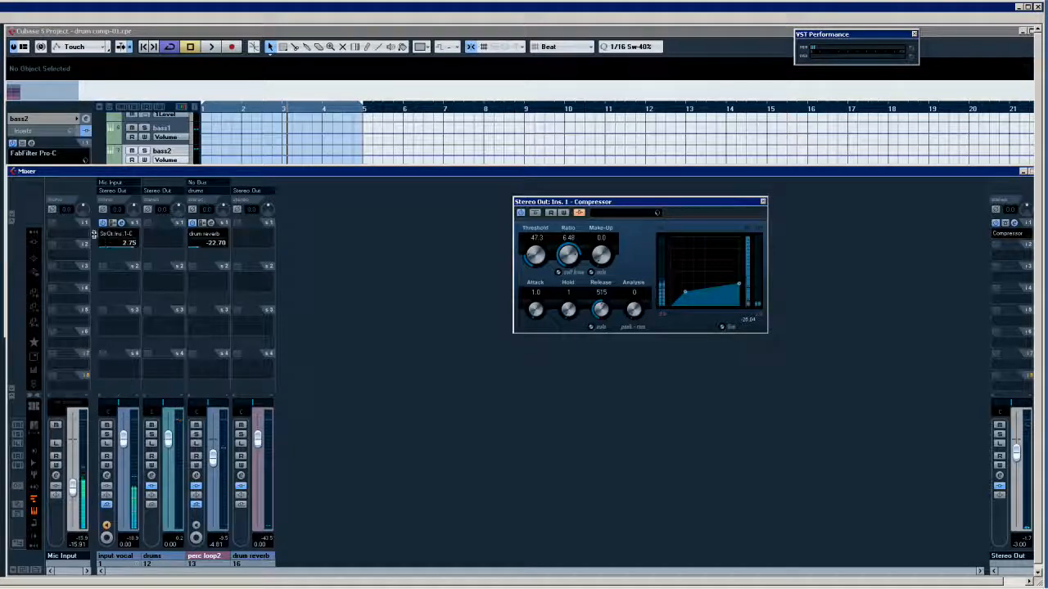
{"action": "left_click", "coordinate": [121, 234]}
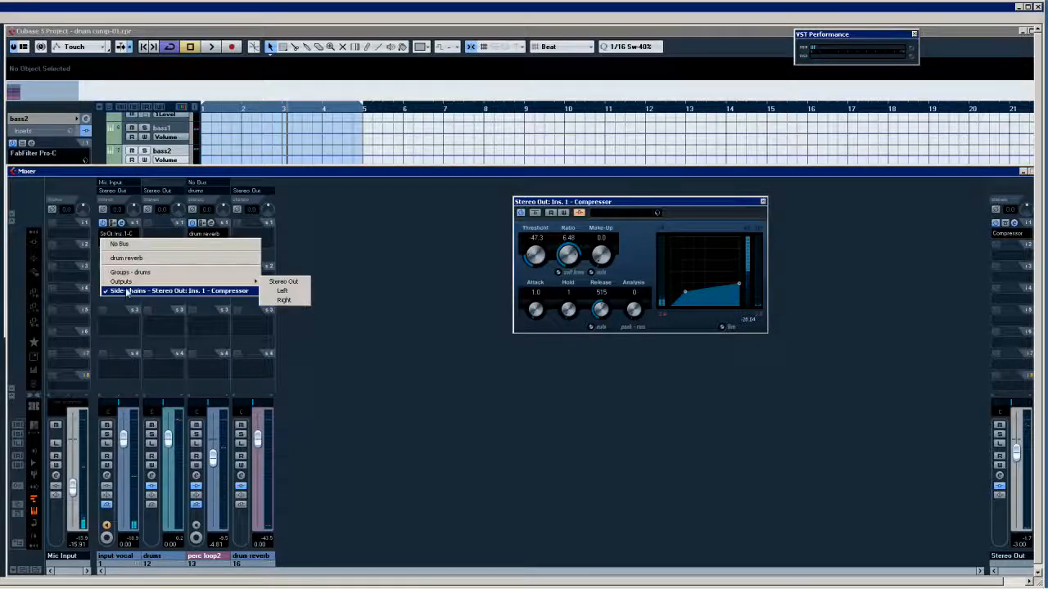
{"action": "left_click", "coordinate": [316, 300]}
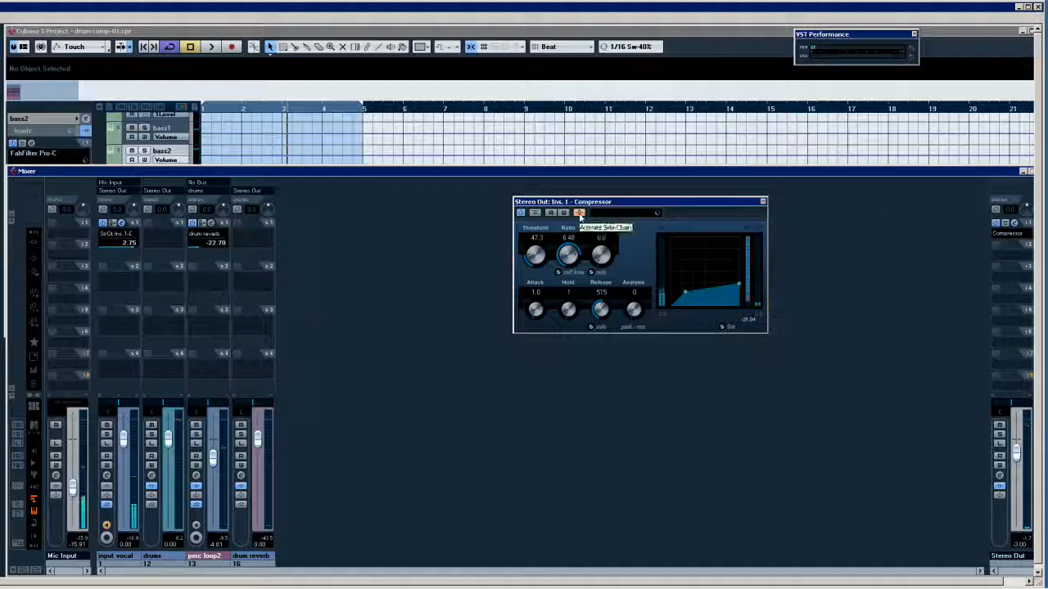
{"action": "left_click", "coordinate": [112, 238]}
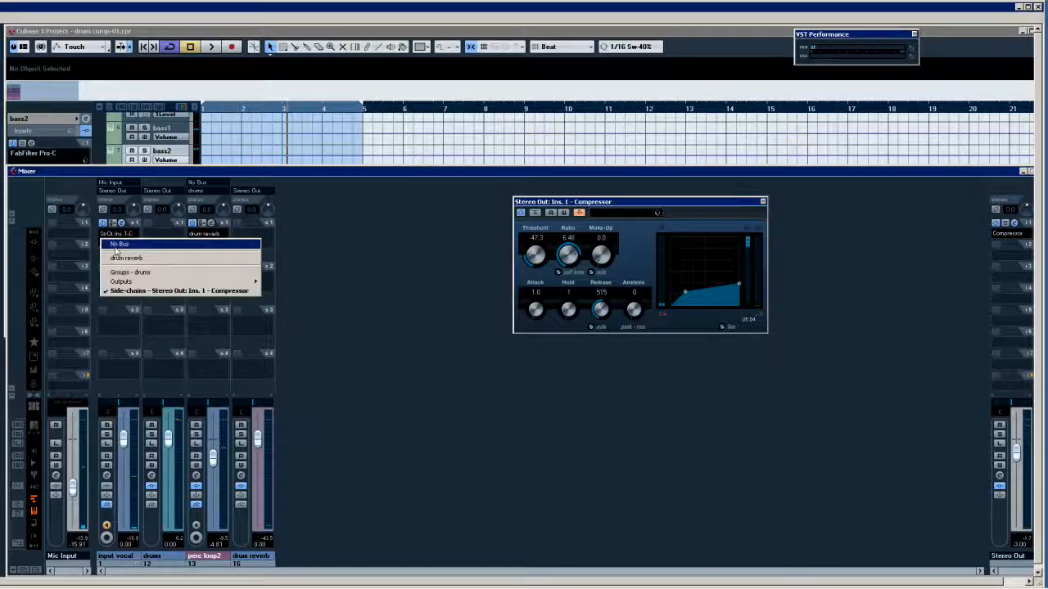
{"action": "left_click", "coordinate": [153, 217]}
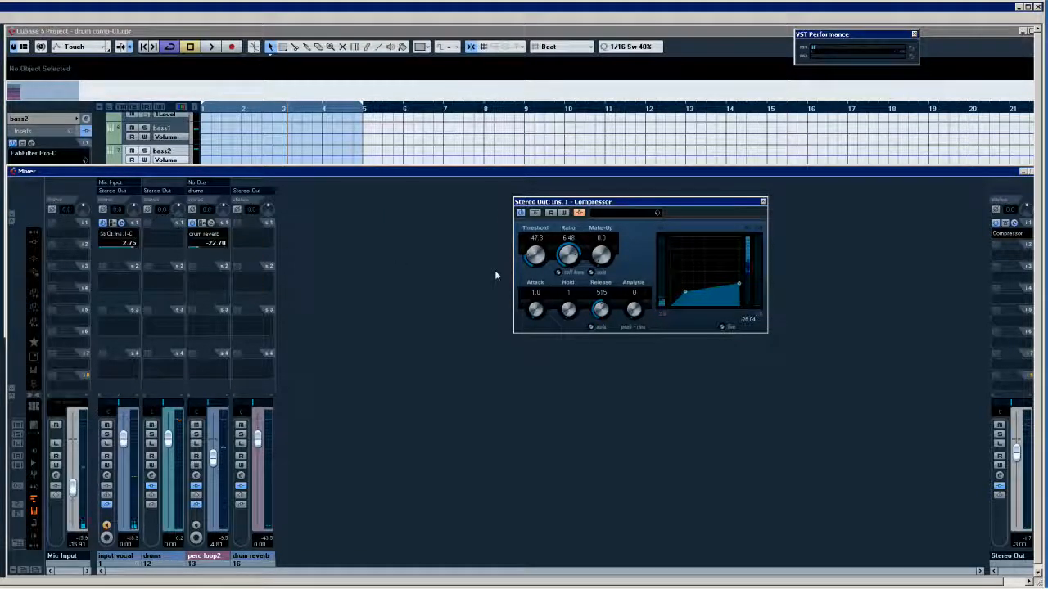
- Play the mix briefly through the side-chained Compressor, stop playback, and close the Compressor window
{"action": "key", "text": "space"}
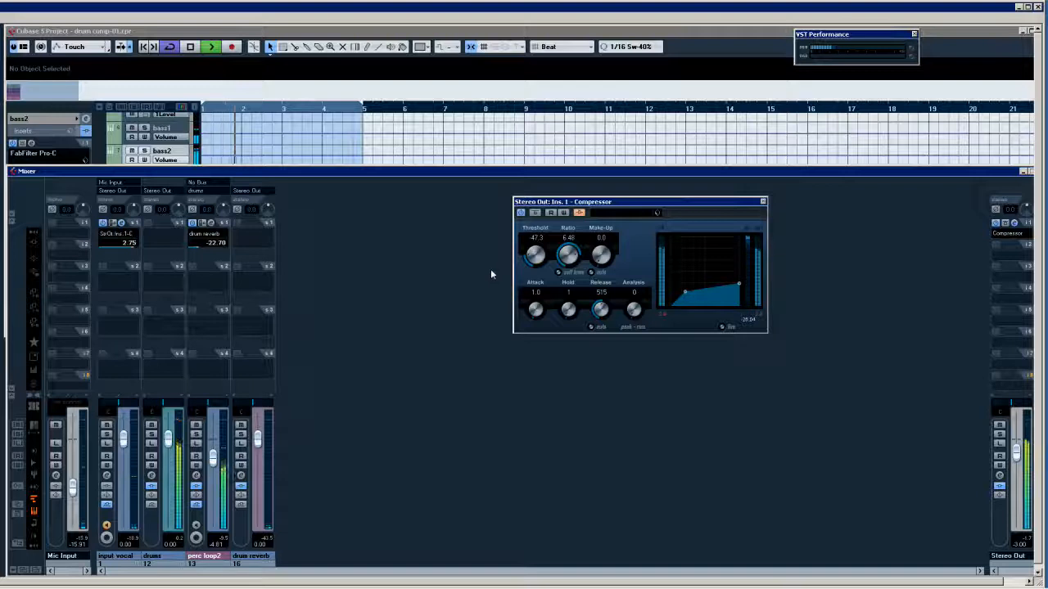
{"action": "key", "text": "space"}
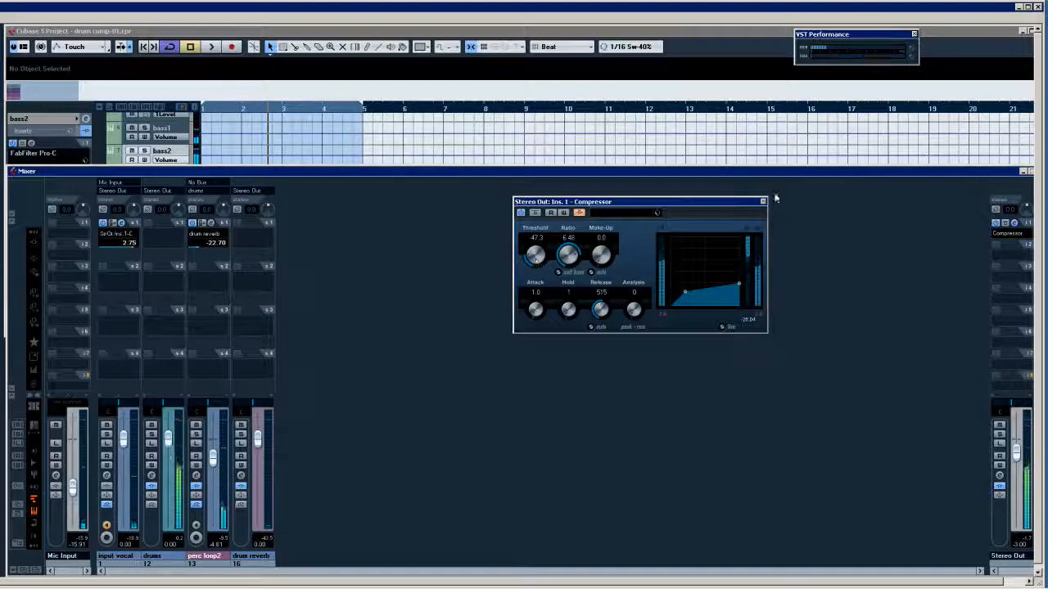
{"action": "left_click", "coordinate": [762, 201]}
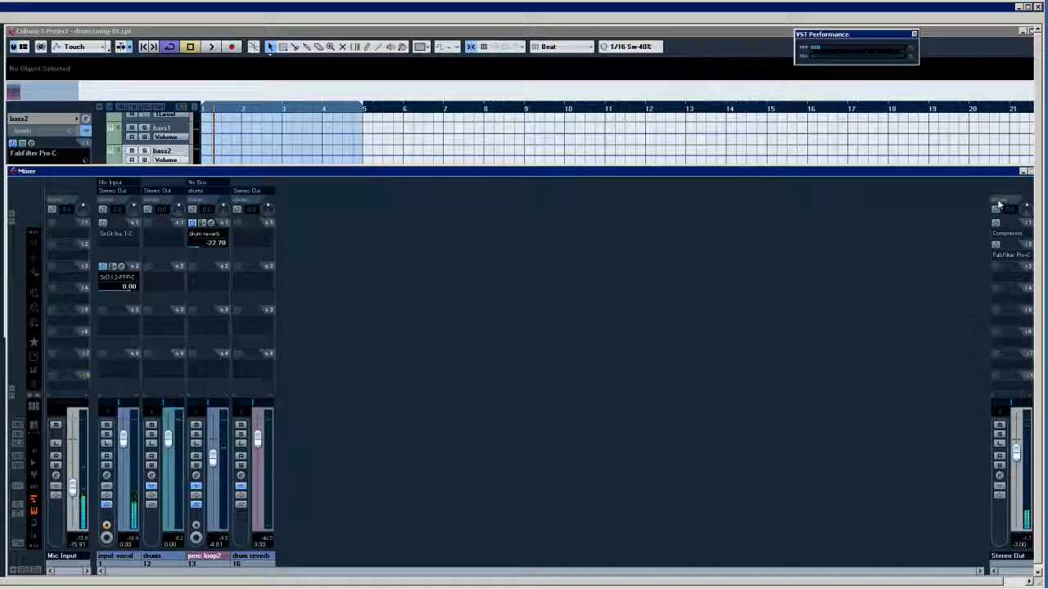
- Open FabFilter Pro-C in the Stereo Out channel's second insert and browse its presets, keeping Clean
{"action": "left_click", "coordinate": [1010, 254]}
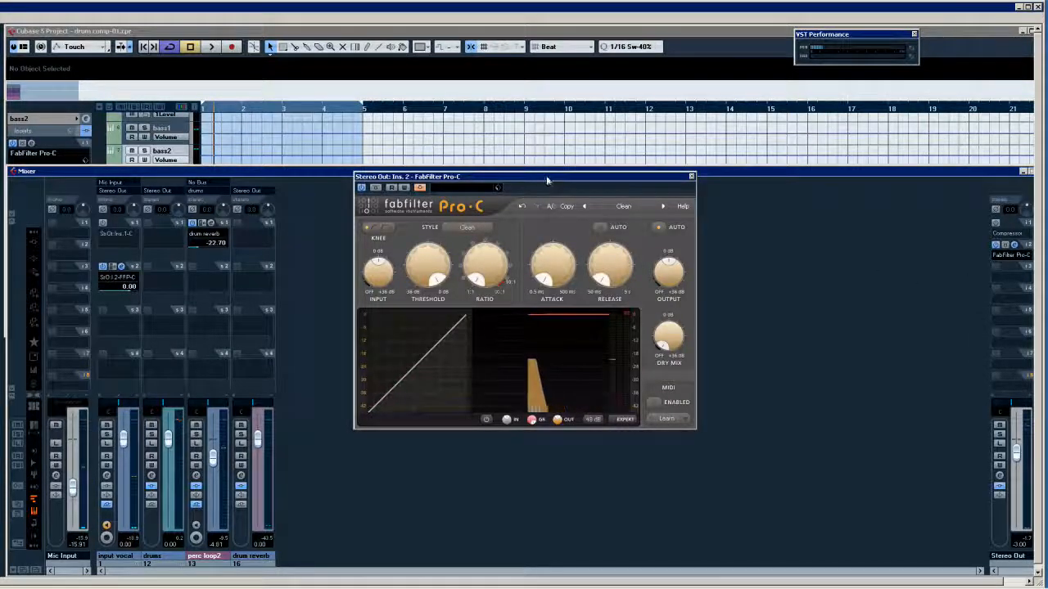
{"action": "left_click_drag", "start_coordinate": [549, 176], "coordinate": [571, 193]}
{"action": "left_click", "coordinate": [615, 222]}
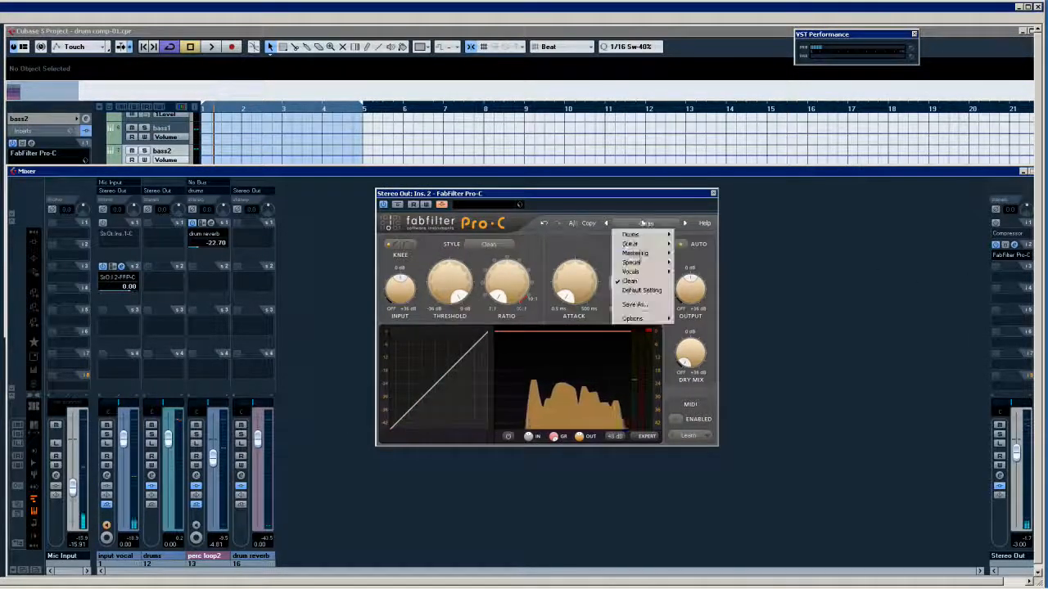
{"action": "left_click", "coordinate": [627, 271]}
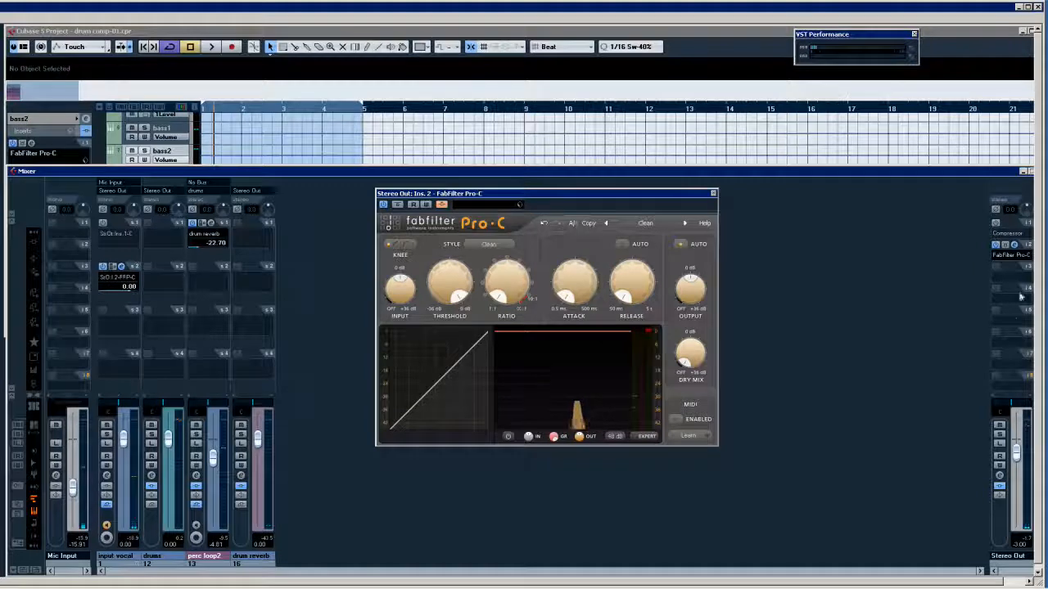
- Inspect the side-chain destinations available for the input vocal's second send
{"action": "left_click", "coordinate": [113, 278]}
{"action": "mouse_move", "coordinate": [151, 335]}
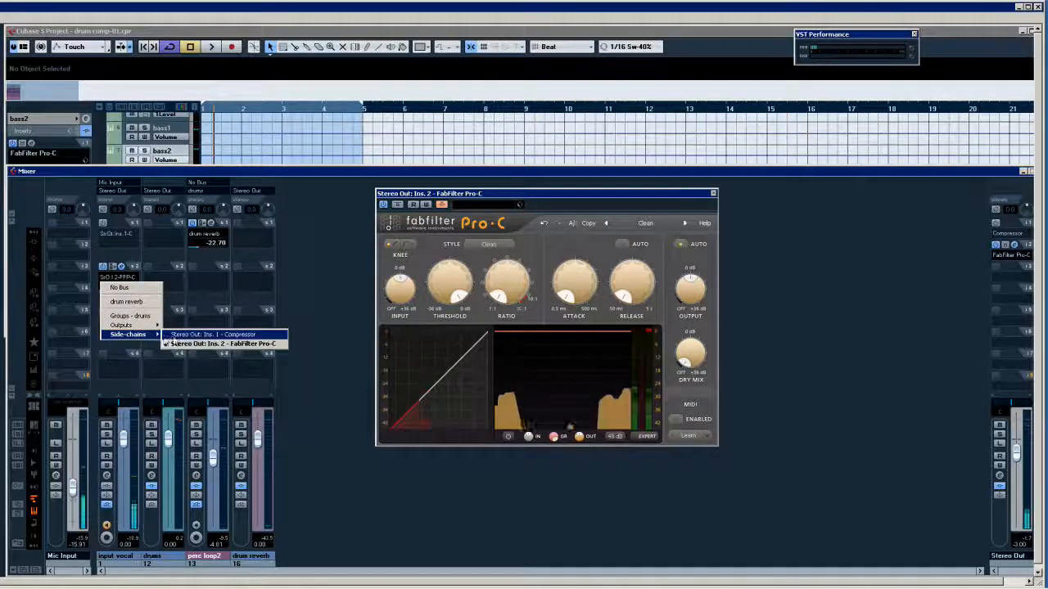
{"action": "left_click", "coordinate": [131, 268]}
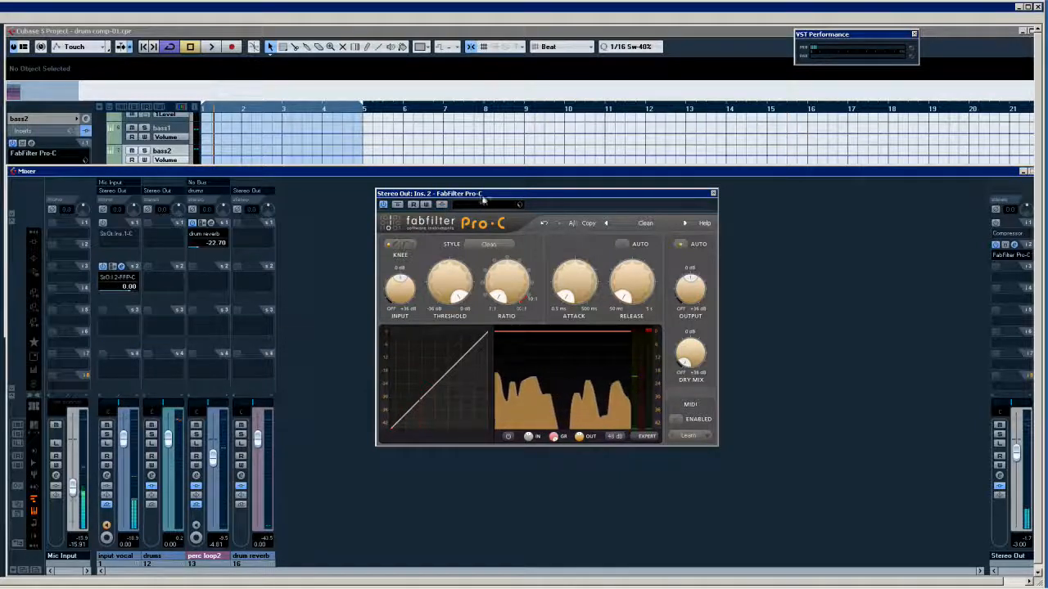
- Reposition the Pro-C window and activate its side-chain input
{"action": "left_click_drag", "start_coordinate": [495, 193], "coordinate": [496, 197]}
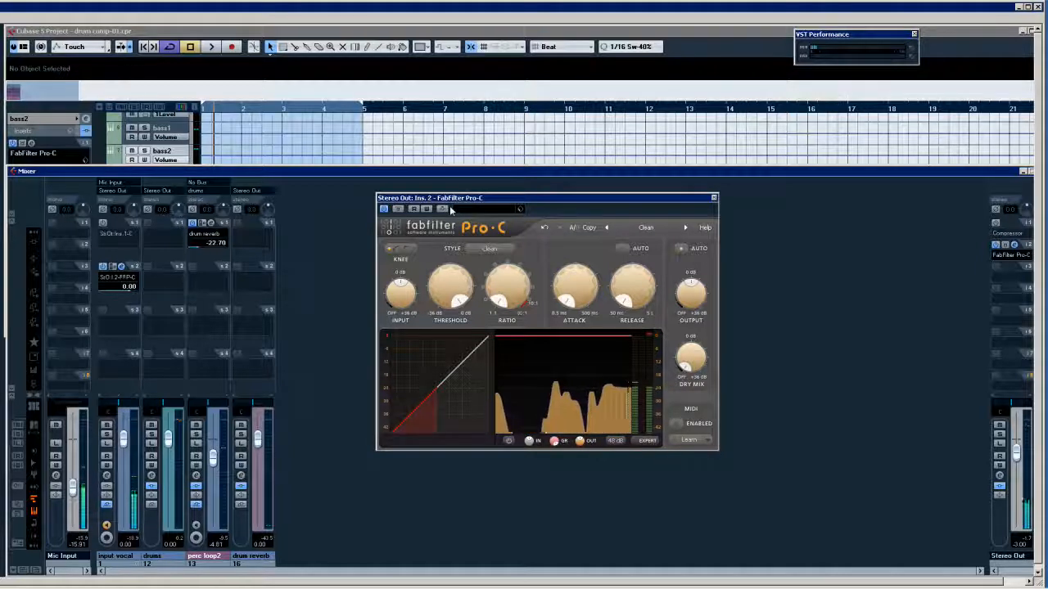
{"action": "left_click_drag", "start_coordinate": [452, 199], "coordinate": [465, 194]}
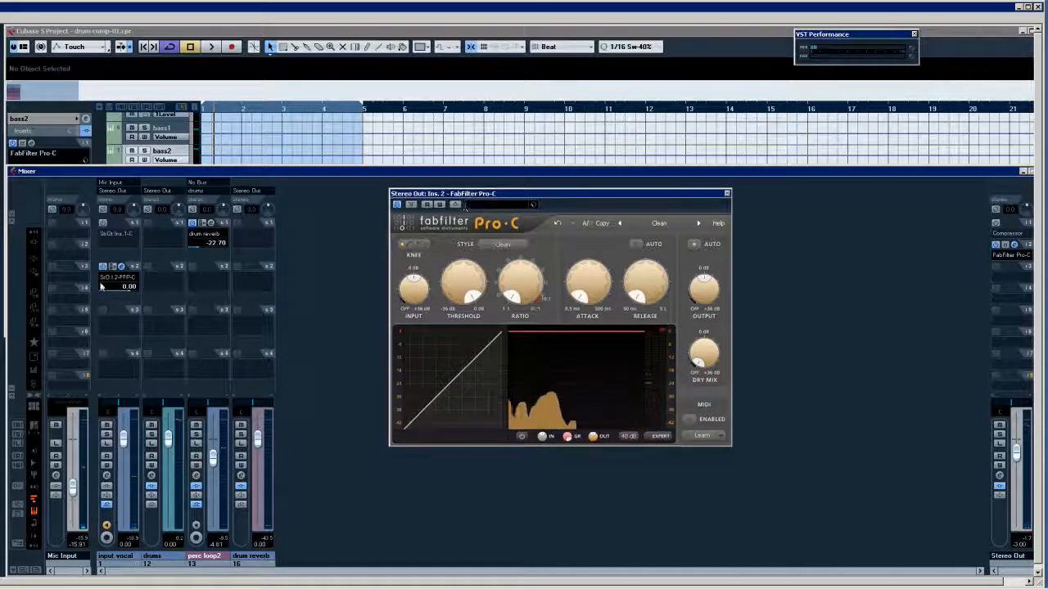
{"action": "left_click", "coordinate": [103, 280]}
{"action": "left_click", "coordinate": [456, 205]}
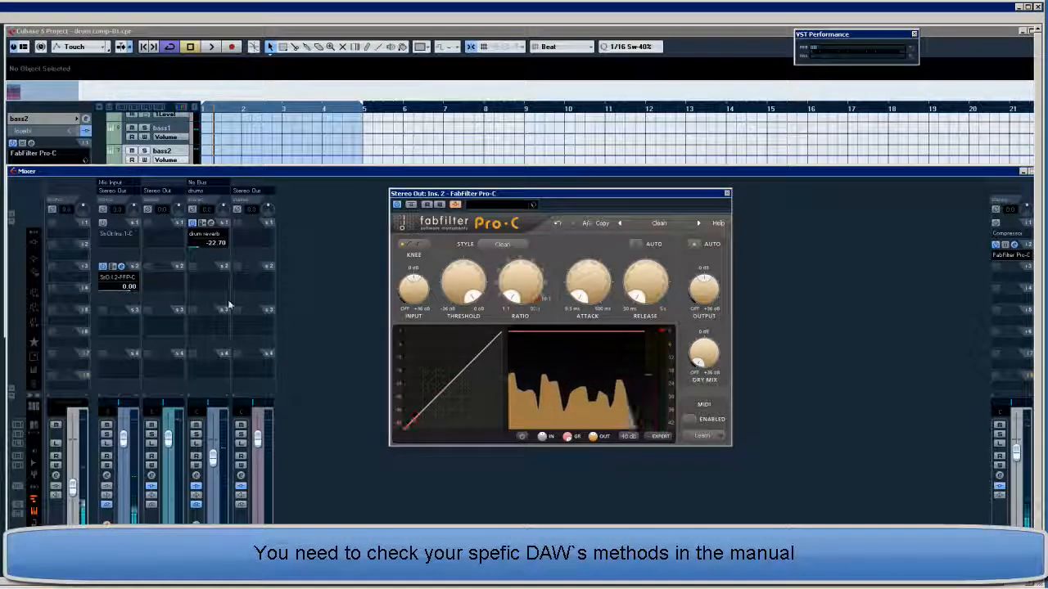
- Start playback, lower Pro-C's threshold to about -29 dB and raise its ratio to about 10:1
{"action": "key", "text": "space"}
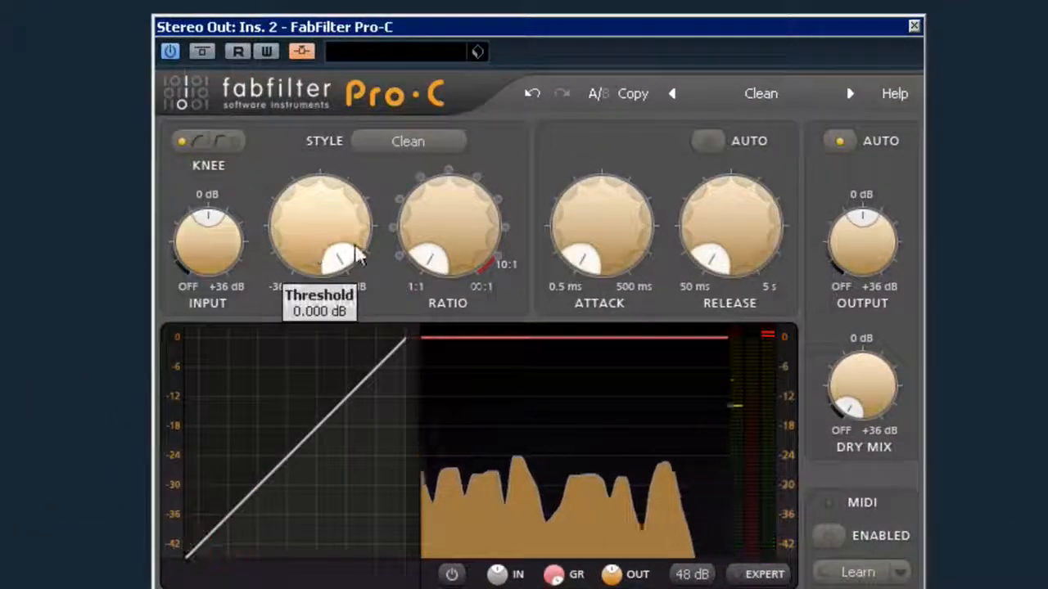
{"action": "left_click_drag", "start_coordinate": [315, 250], "coordinate": [286, 377]}
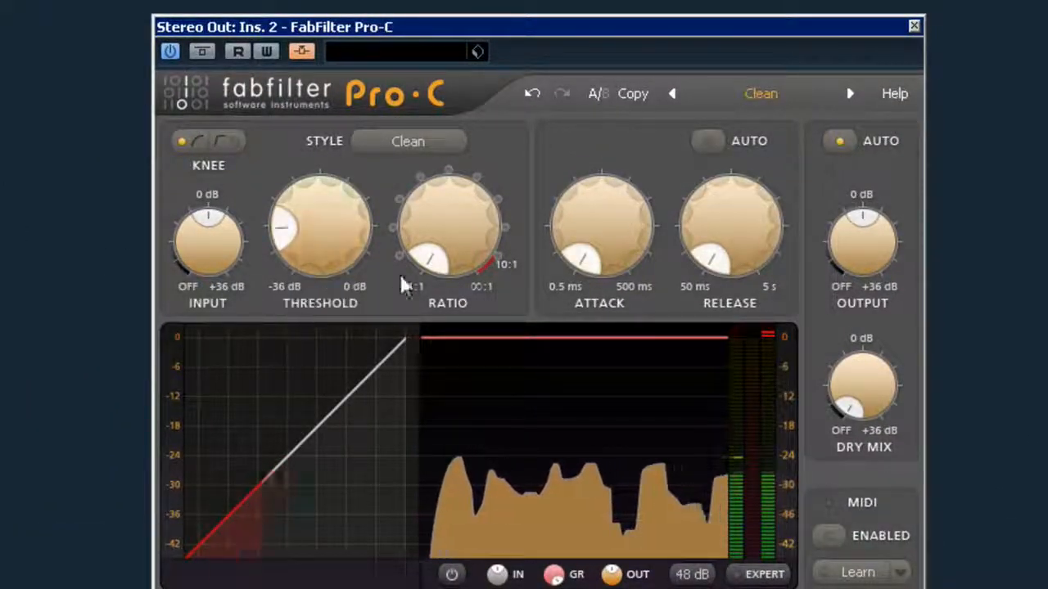
{"action": "left_click_drag", "start_coordinate": [447, 243], "coordinate": [447, 188]}
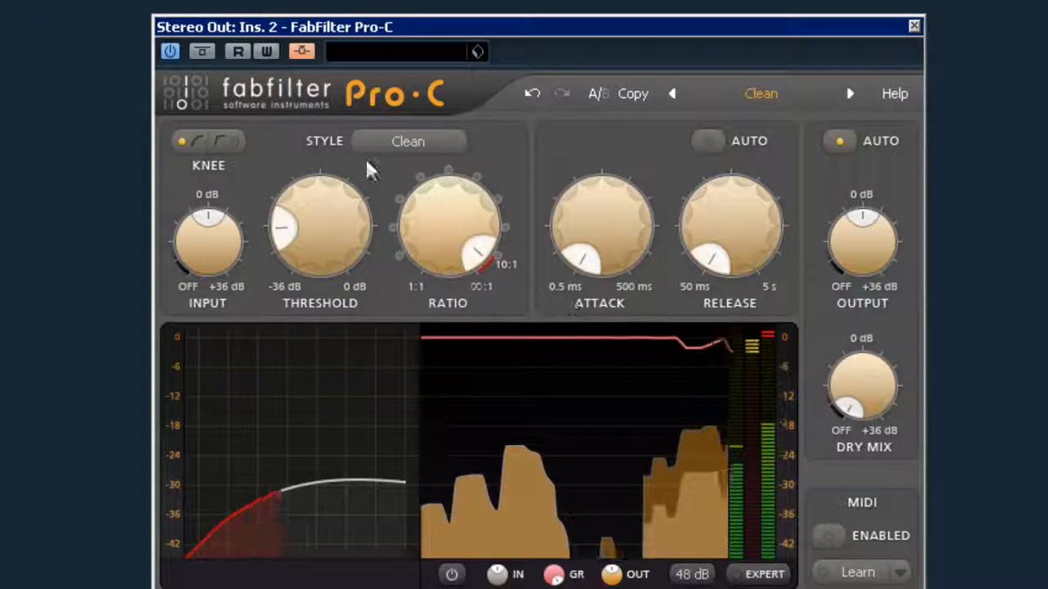
- Set Pro-C to hard knee with automatic output gain off, and show the expert side-chain controls
{"action": "left_click", "coordinate": [228, 151]}
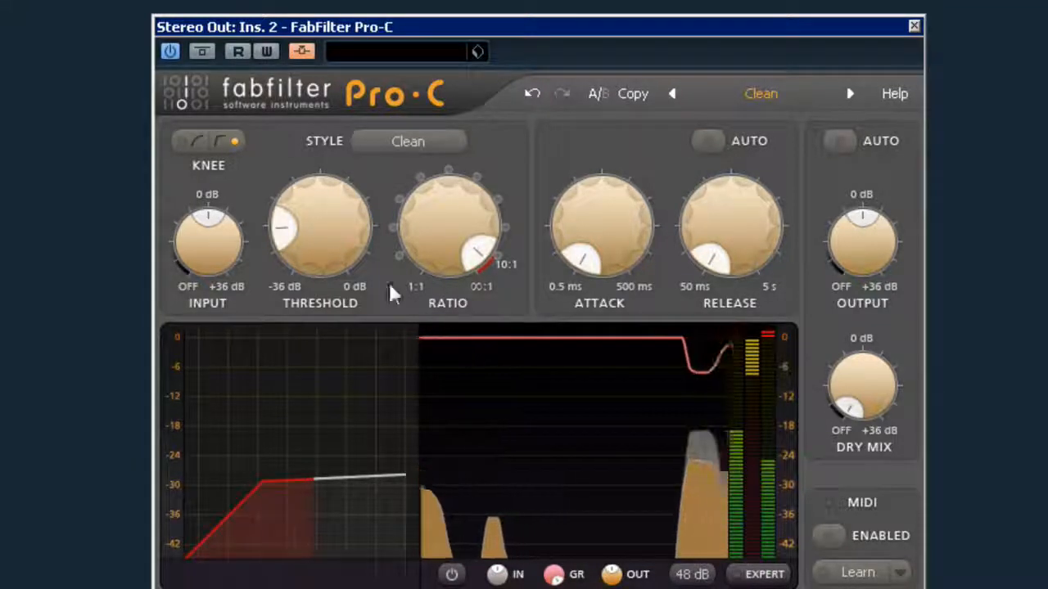
{"action": "left_click", "coordinate": [765, 574]}
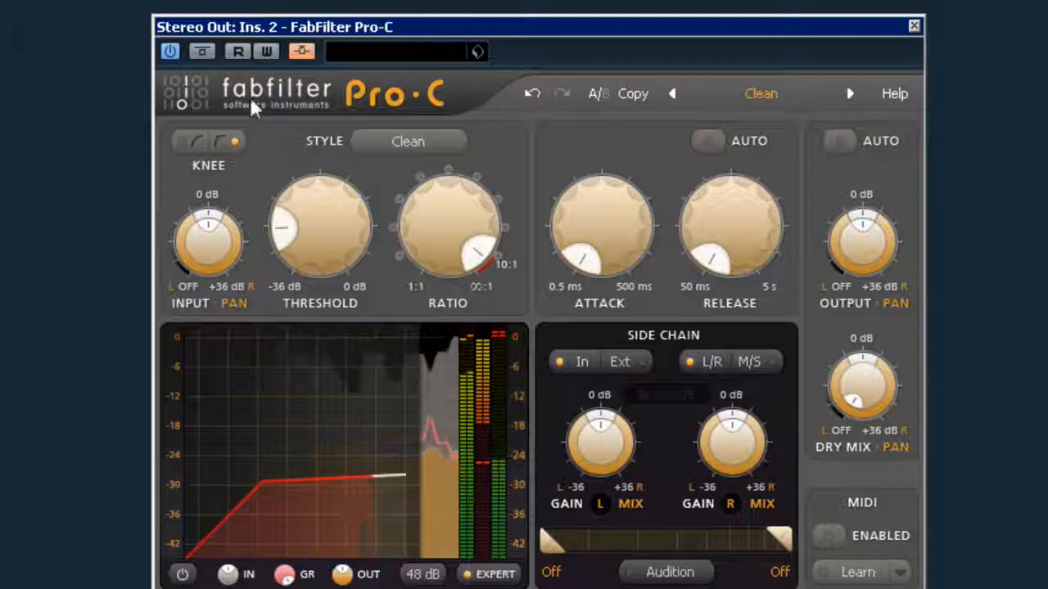
- Bypass Pro-C briefly and re-enable it to compare the compressed and uncompressed sound
{"action": "left_click", "coordinate": [174, 54]}
{"action": "left_click", "coordinate": [175, 55]}
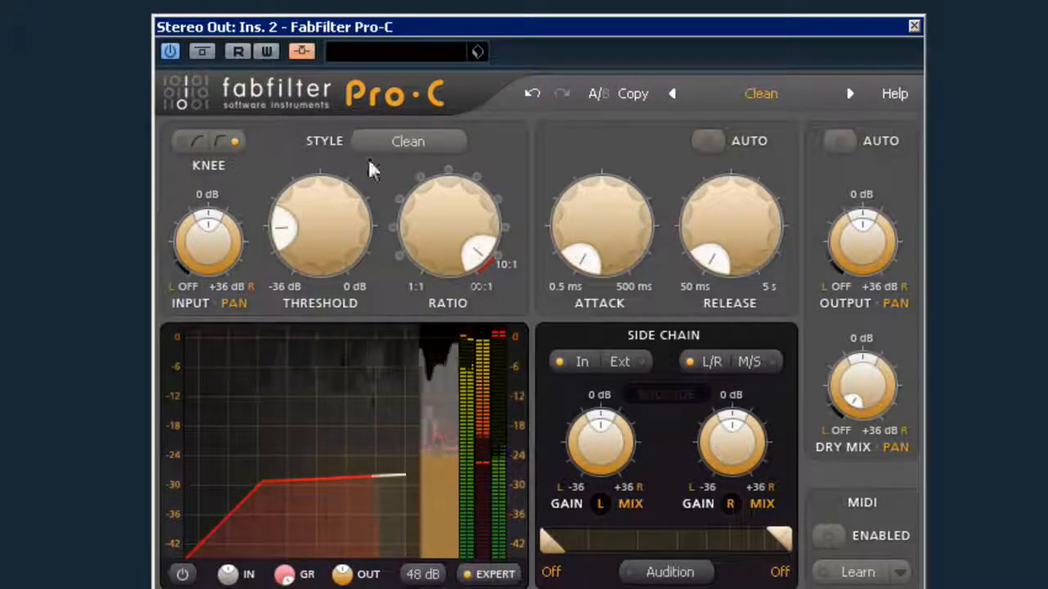
{"action": "mouse_move", "coordinate": [419, 203]}
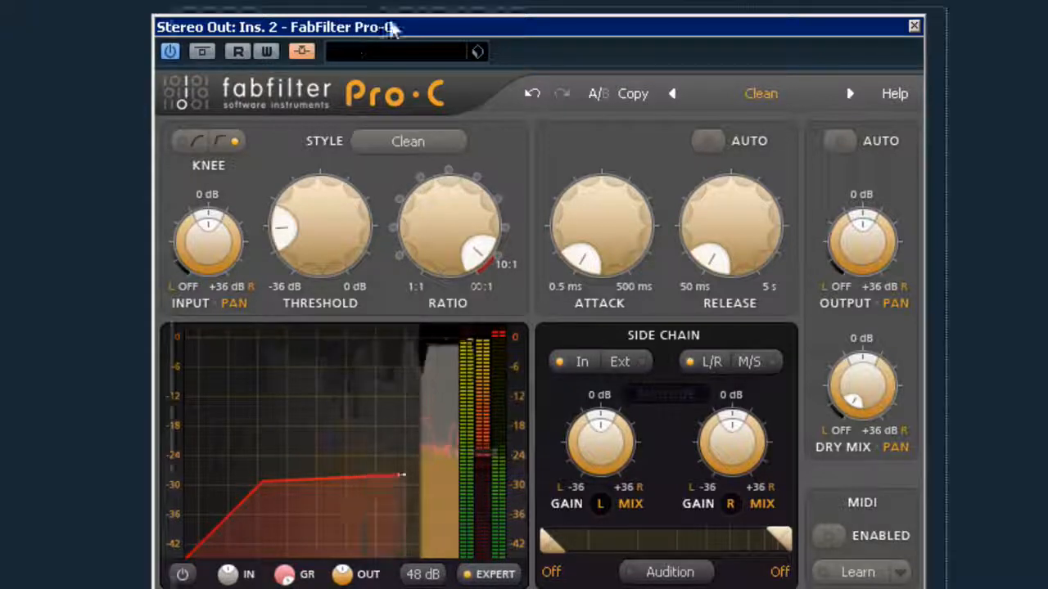
- Move the Pro-C window so all controls are accessible, and raise the left and right side-chain gains to +36 dB
{"action": "left_click_drag", "start_coordinate": [379, 38], "coordinate": [413, 28]}
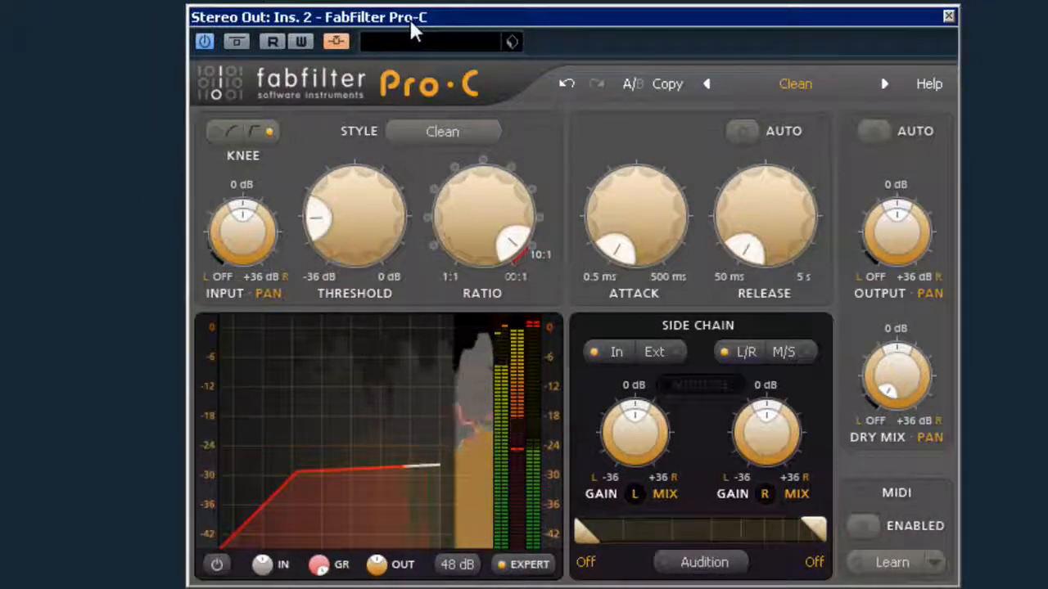
{"action": "left_click_drag", "start_coordinate": [636, 429], "coordinate": [668, 489]}
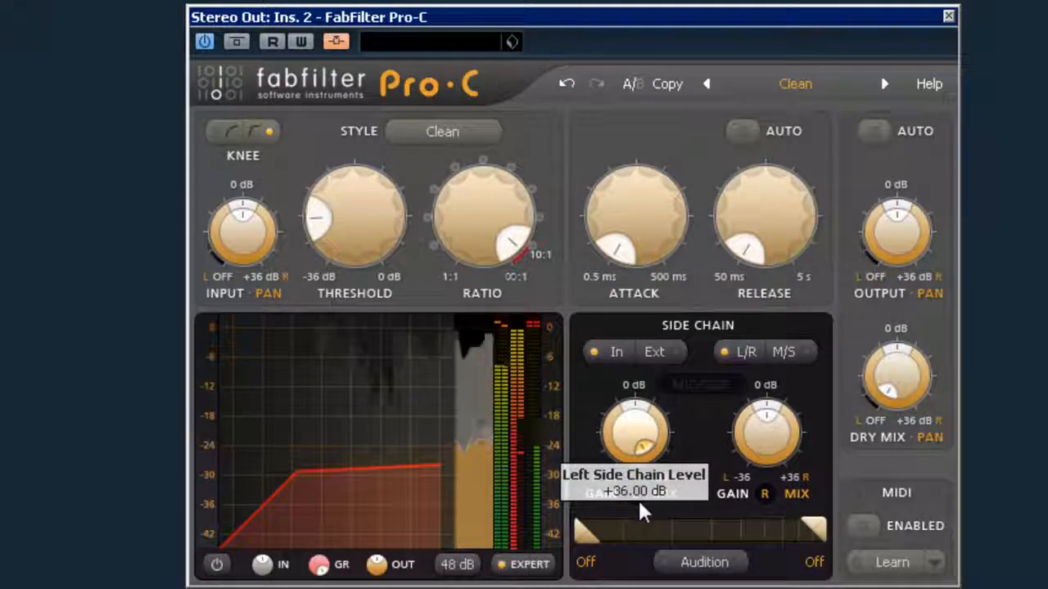
{"action": "left_click_drag", "start_coordinate": [772, 428], "coordinate": [789, 227]}
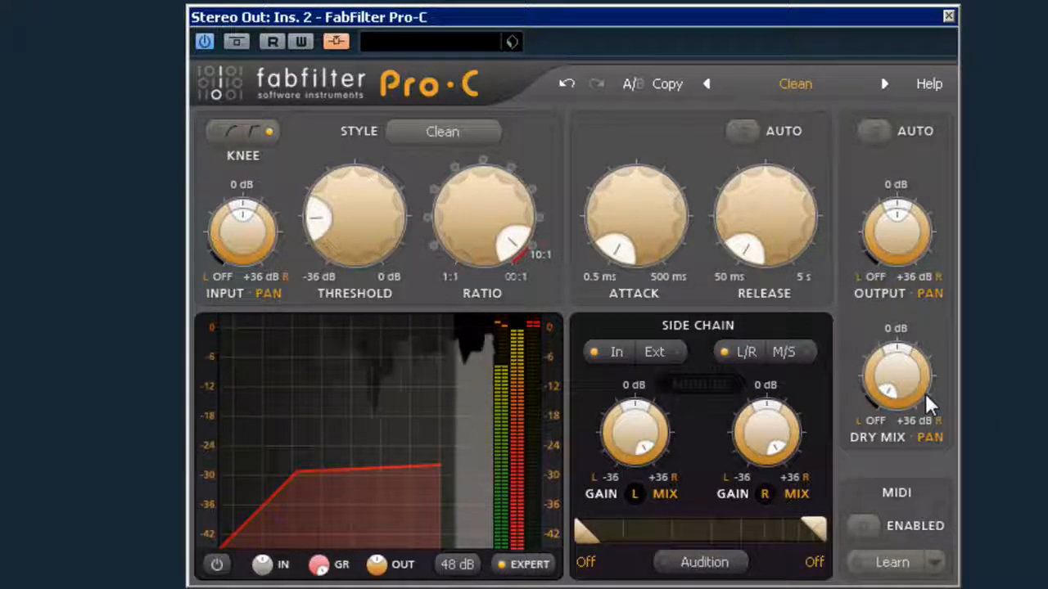
- Switch the side-chain source to external, compare it with internal, and keep the left side-chain mix at 0
{"action": "left_click", "coordinate": [655, 354]}
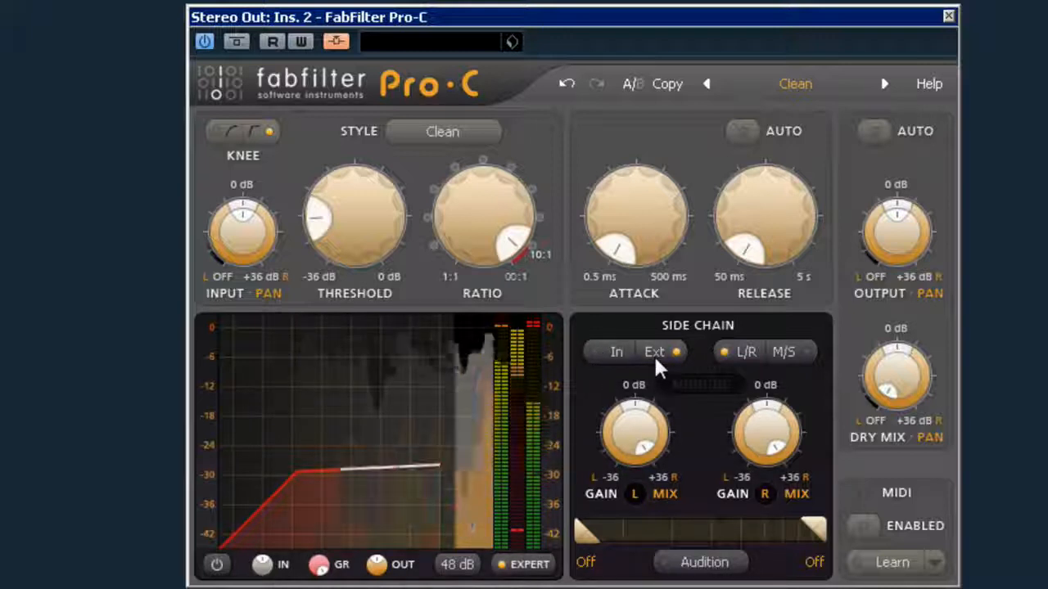
{"action": "left_click", "coordinate": [615, 352]}
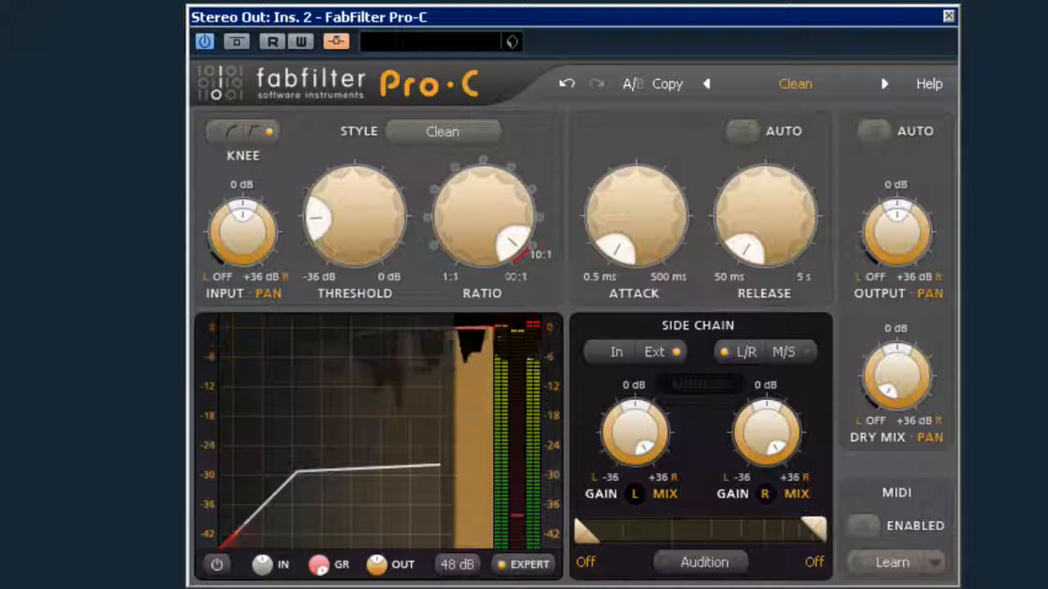
{"action": "mouse_move", "coordinate": [633, 408]}
{"action": "left_mouse_down"}
{"action": "mouse_move", "coordinate": [654, 414]}
{"action": "mouse_move", "coordinate": [599, 417]}
{"action": "mouse_move", "coordinate": [647, 417]}
{"action": "left_mouse_up"}
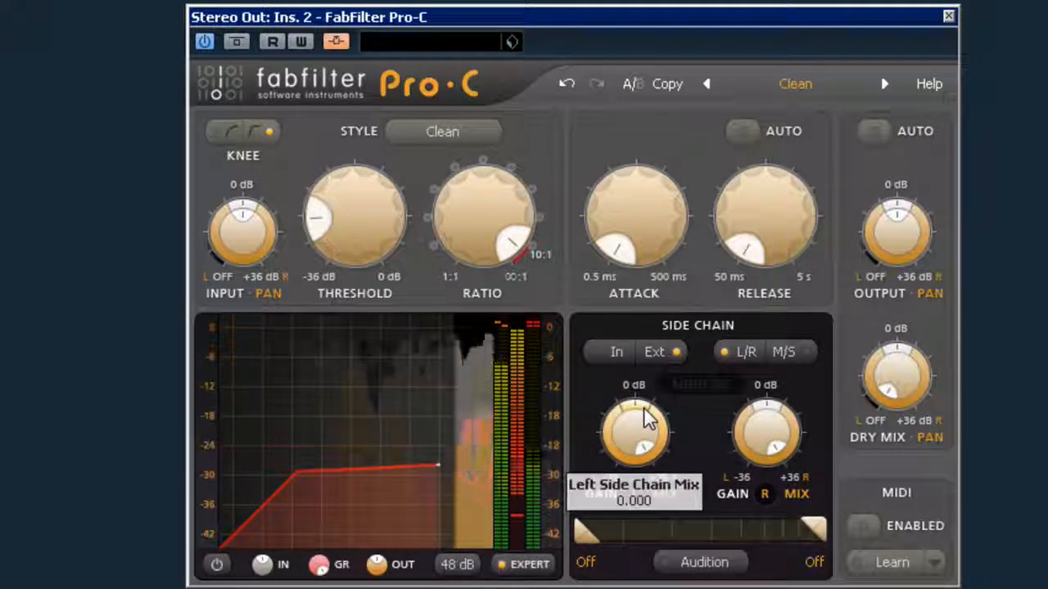